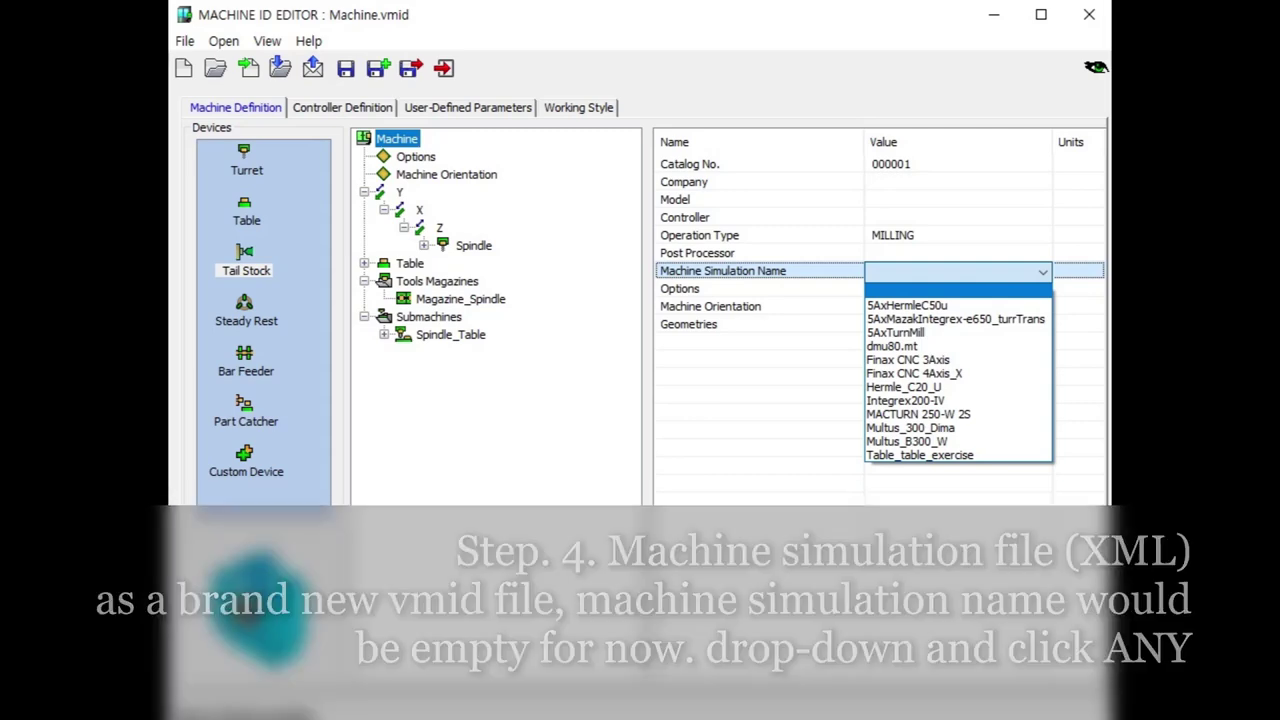
# Step: Select 5AxHermleC50u as the Machine Simulation Name and launch it in ModuleWorks Machine Simulator
pyautogui.click(906, 305)
pyautogui.click(224, 41)
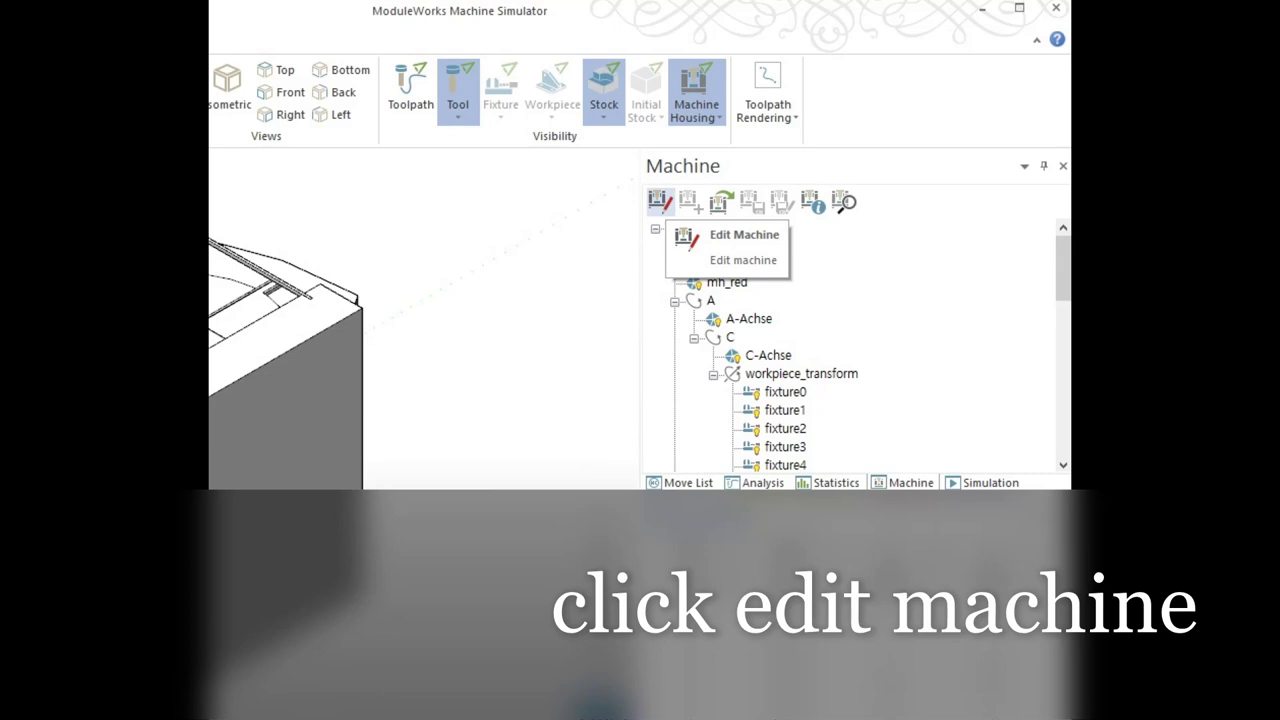
# Step: Put the active 5AxHermleC40U machine into edit mode from the Machine panel
pyautogui.click(660, 202)
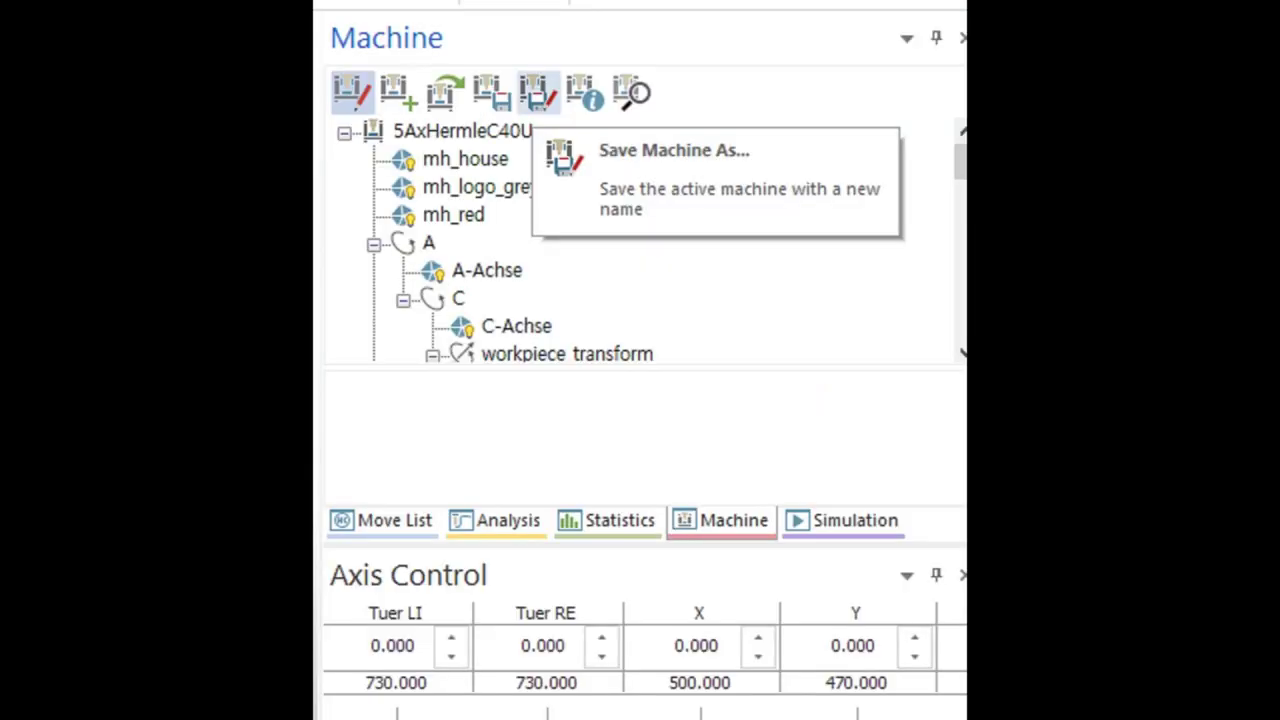